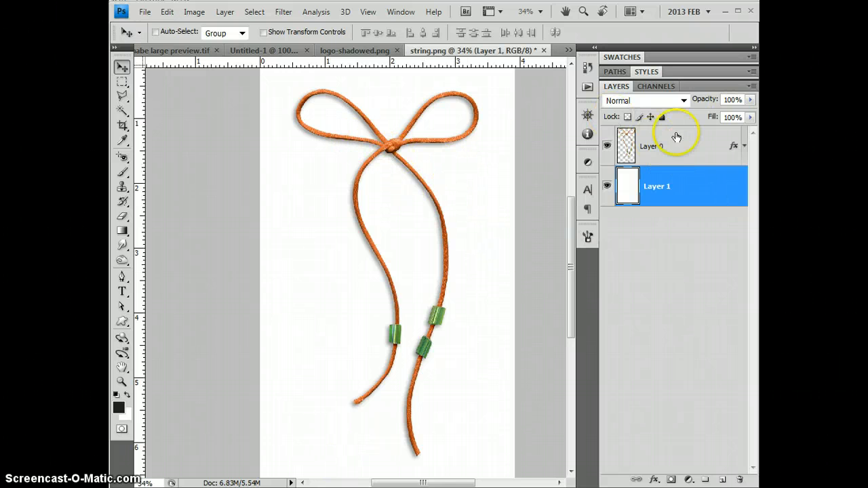
# Step: Separate Layer 0's drop shadow effect into its own layer with Create Layer
pyautogui.click(692, 149)
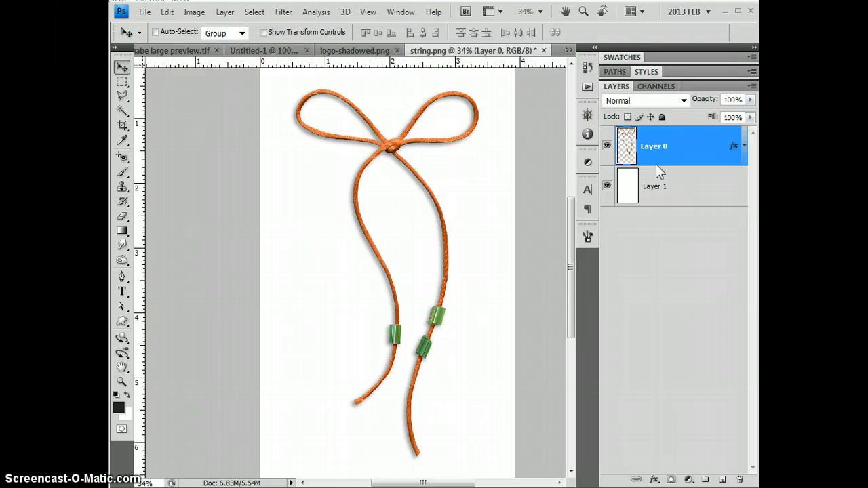
pyautogui.rightClick(735, 148)
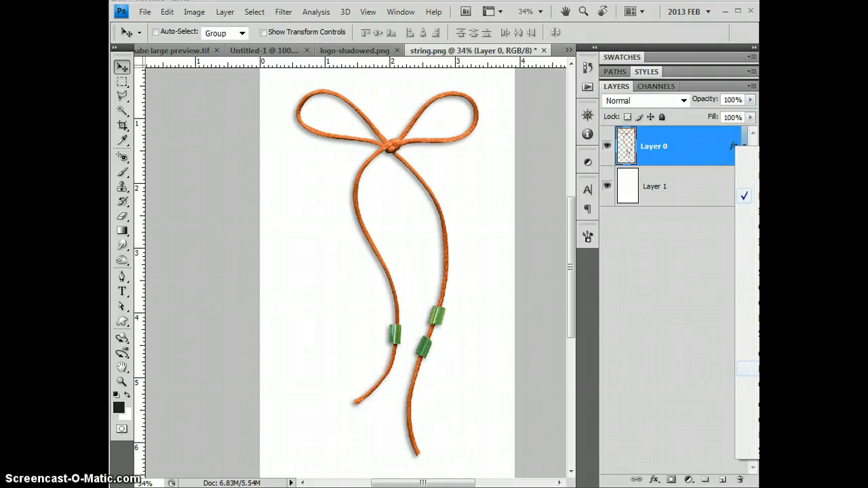
pyautogui.click(746, 419)
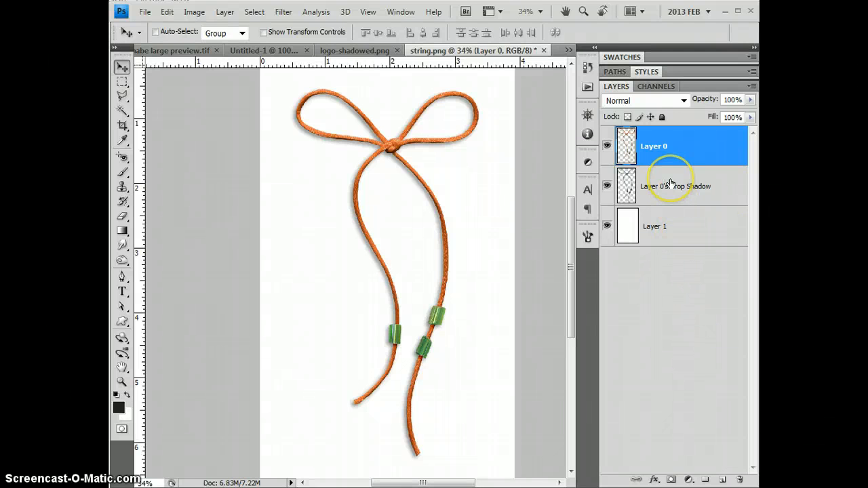
# Step: Warp the separate drop shadow layer so its lower-left part pulls outward from the string, and apply the transformation
pyautogui.click(691, 181)
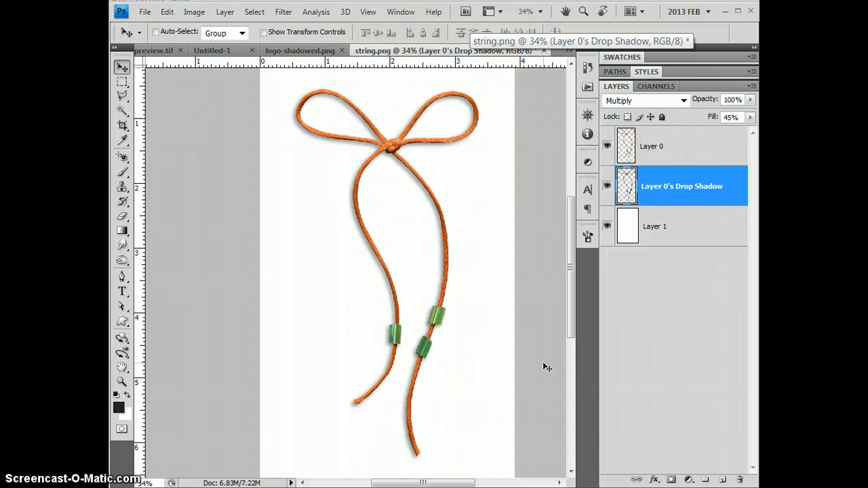
pyautogui.hotkey('ctrl', 't')
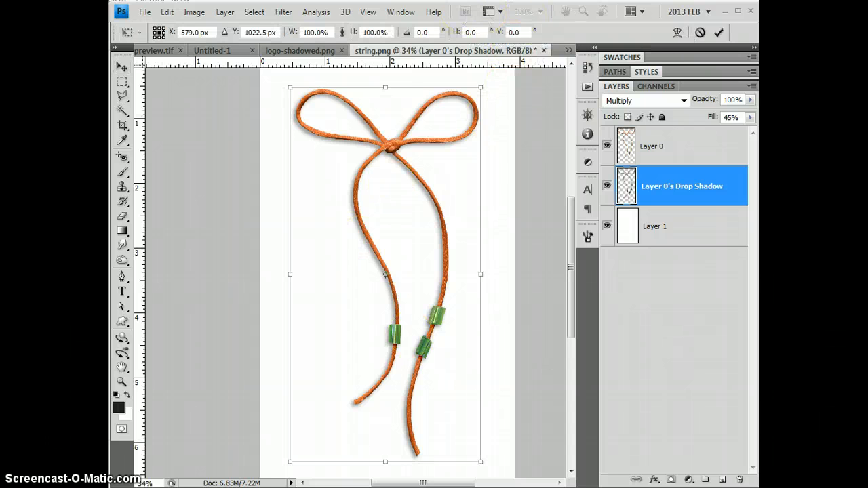
pyautogui.click(677, 32)
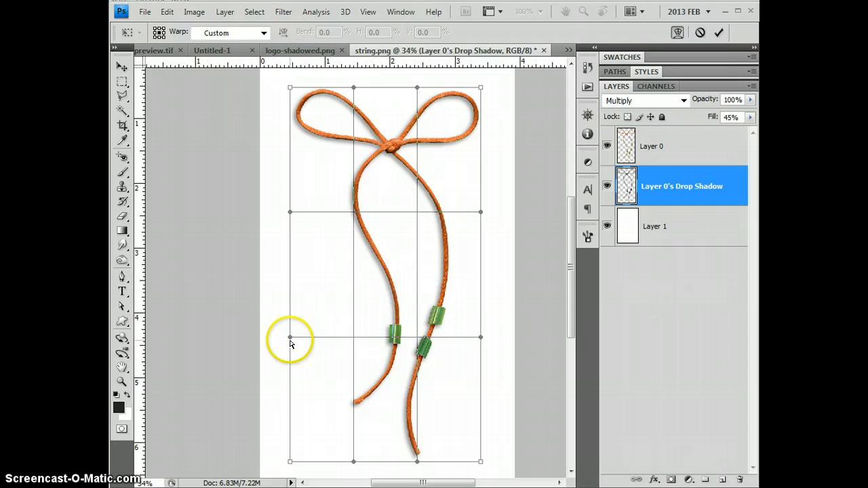
pyautogui.moveTo(290, 339); pyautogui.dragTo(256, 297)
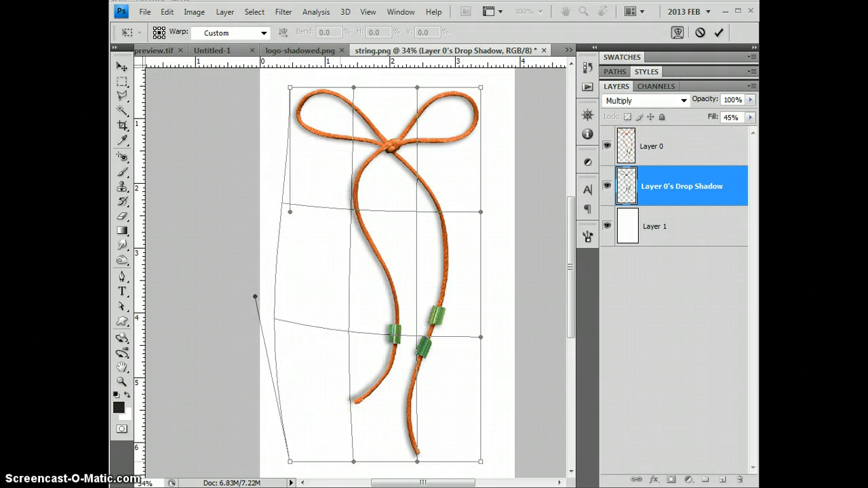
pyautogui.click(302, 464)
pyautogui.moveTo(290, 462); pyautogui.dragTo(247, 452)
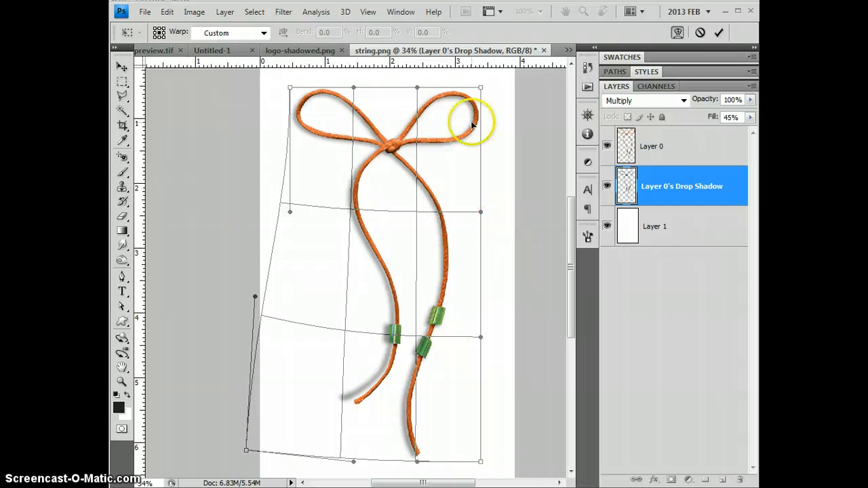
pyautogui.click(719, 33)
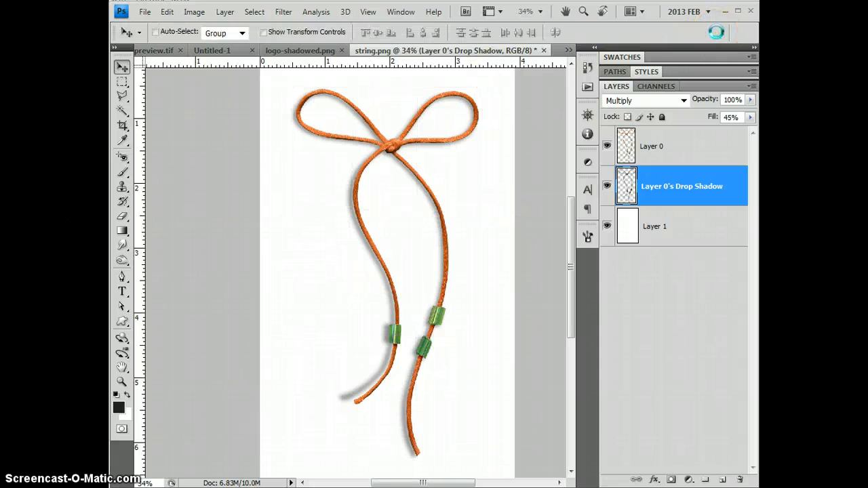
# Step: Set up the Eraser with the soft 300 px brush at 61% opacity
pyautogui.click(122, 217)
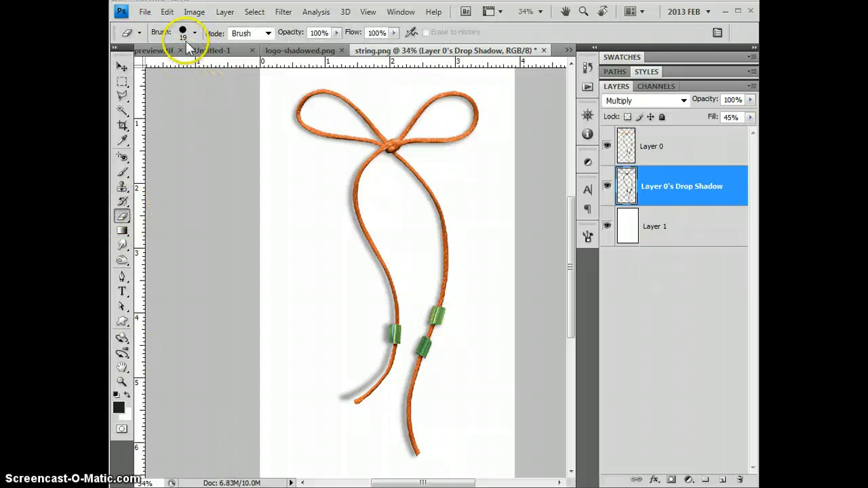
pyautogui.click(195, 34)
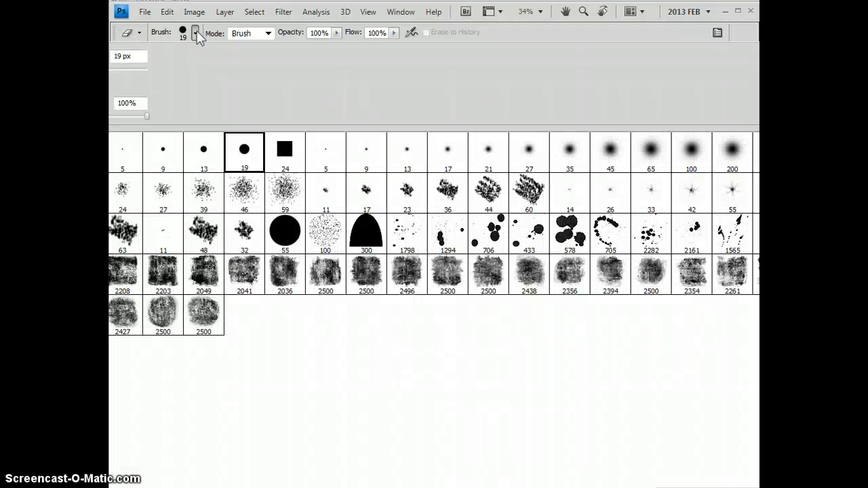
pyautogui.doubleClick(756, 153)
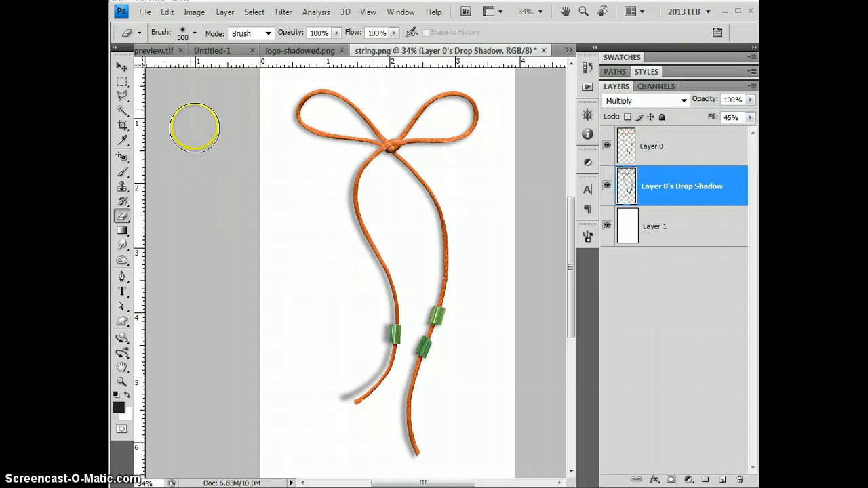
pyautogui.click(337, 32)
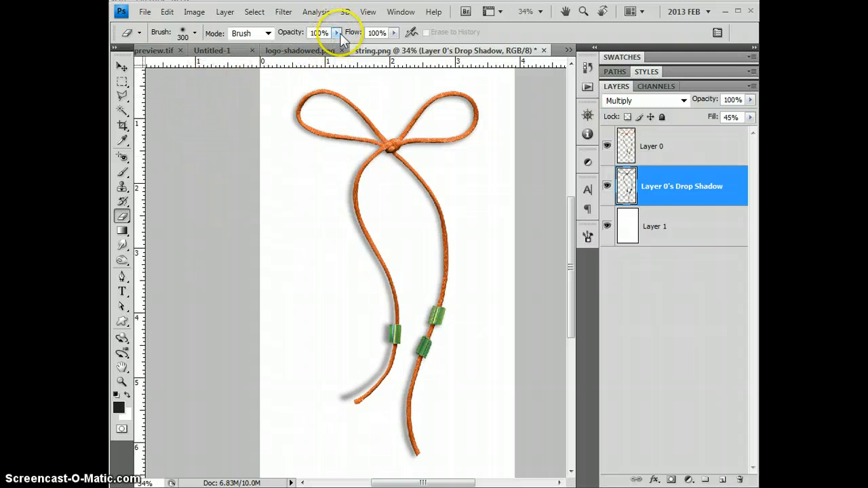
pyautogui.moveTo(335, 46); pyautogui.dragTo(310, 48)
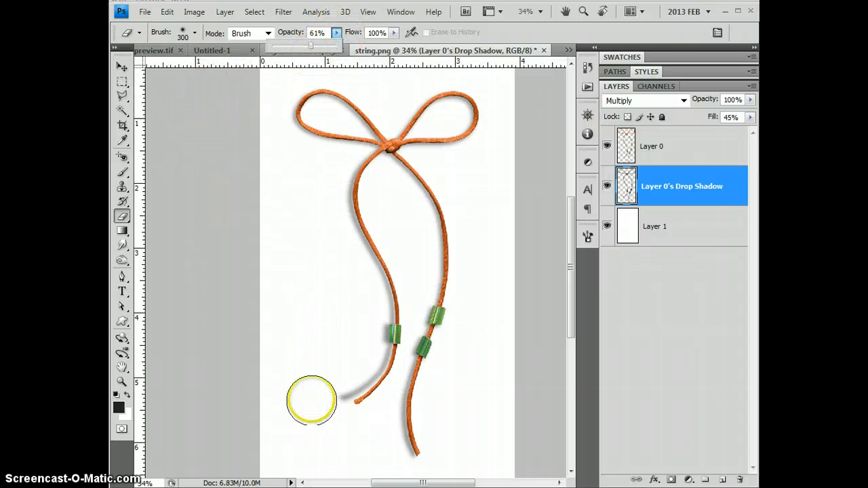
# Step: Partly erase the warped shadow around the end of the left string tail
pyautogui.click(311, 410)
pyautogui.moveTo(310, 411)
pyautogui.mouseDown()
pyautogui.moveTo(341, 364)
pyautogui.moveTo(314, 390)
pyautogui.moveTo(349, 357)
pyautogui.moveTo(299, 392)
pyautogui.moveTo(338, 367)
pyautogui.moveTo(330, 366)
pyautogui.mouseUp()
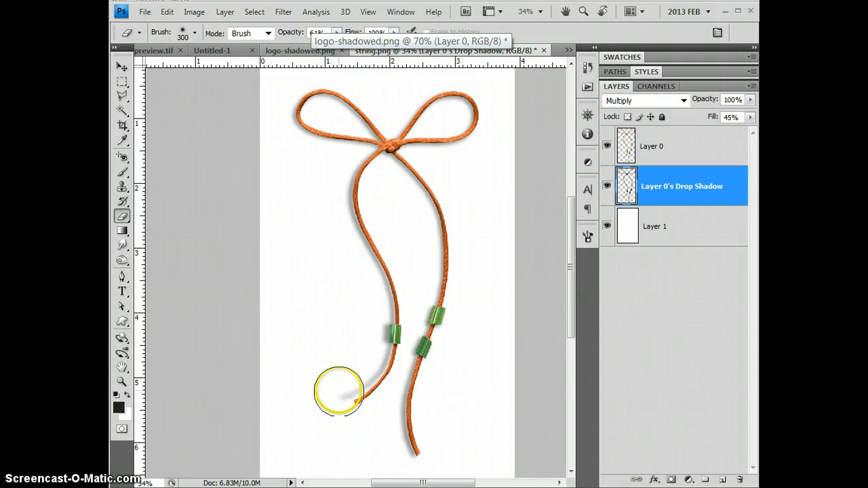
pyautogui.moveTo(334, 388); pyautogui.dragTo(282, 330)
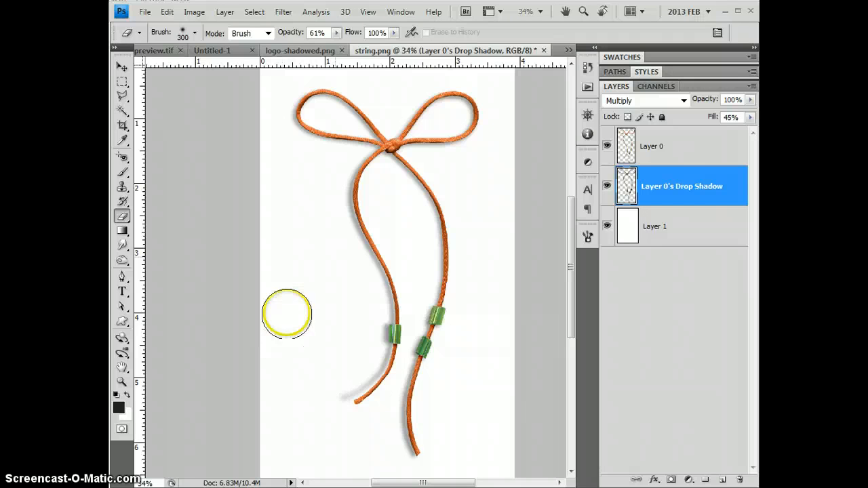
# Step: Revert the document history to the Create Layers state, undoing the warp and erasing
pyautogui.click(587, 68)
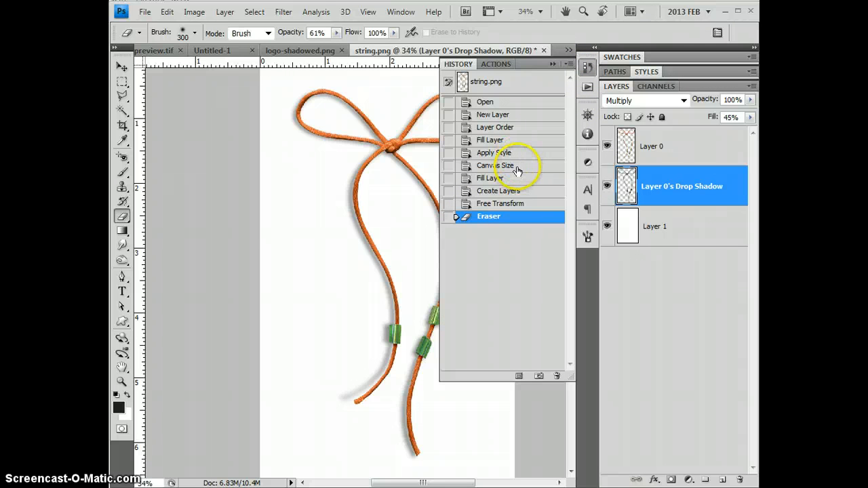
pyautogui.click(502, 192)
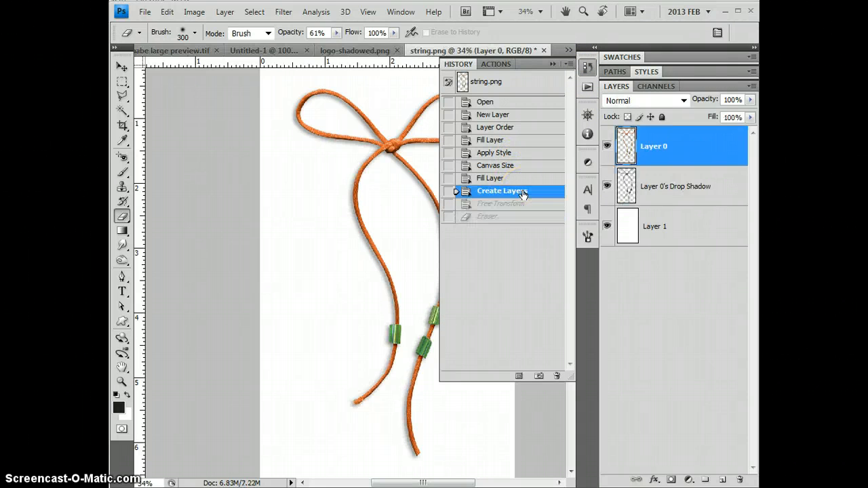
pyautogui.click(554, 64)
# Step: Smudge Layer 0's Drop Shadow away from the string tails and loops with a soft 600 px brush at 50% strength
pyautogui.click(685, 181)
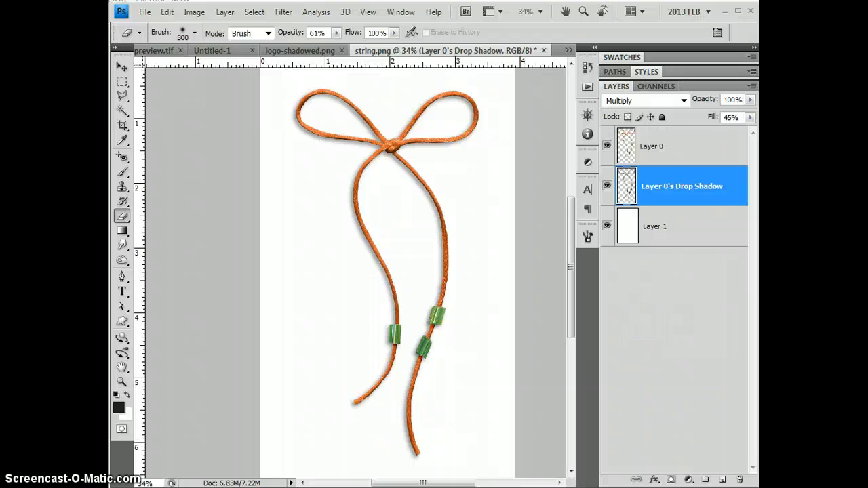
pyautogui.click(123, 247)
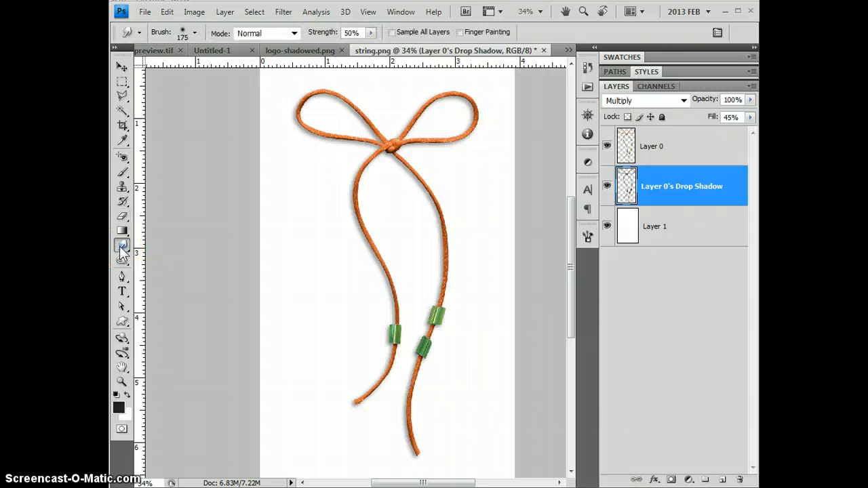
pyautogui.click(195, 33)
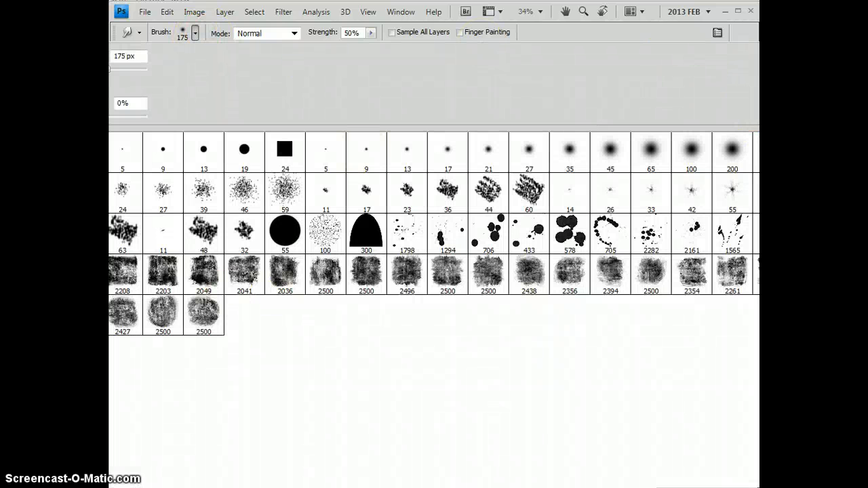
pyautogui.click(757, 153)
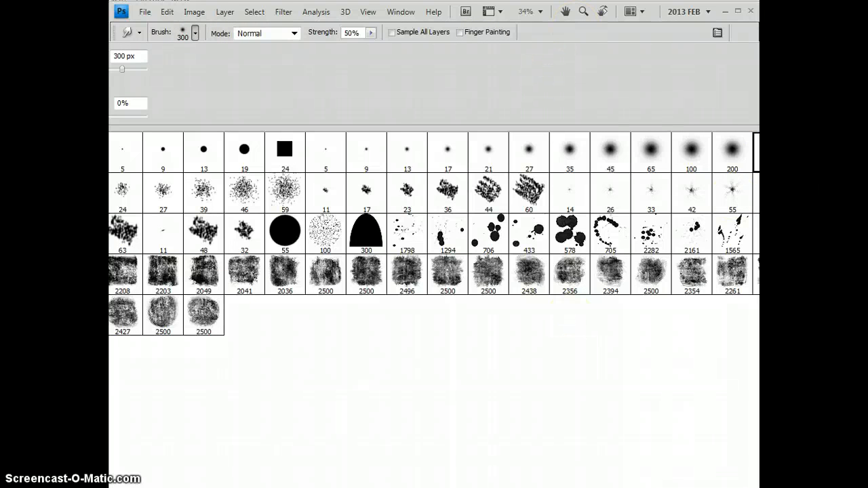
pyautogui.press('Return')
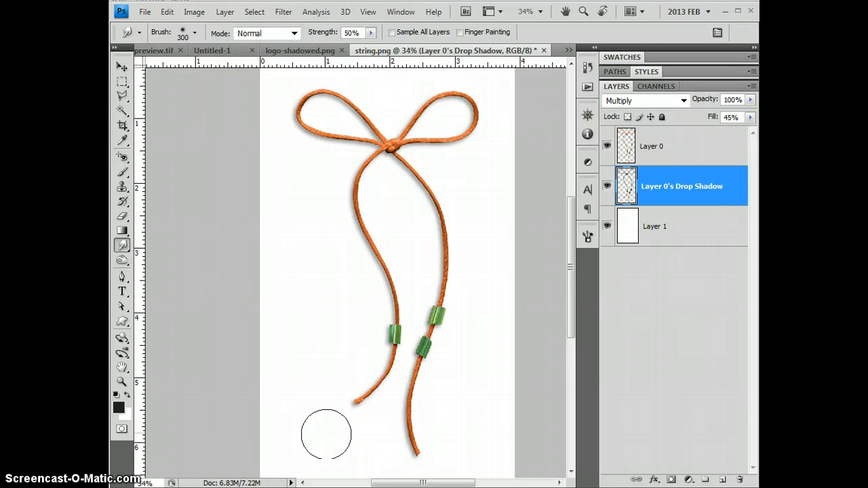
pyautogui.press(']')
pyautogui.press(']')
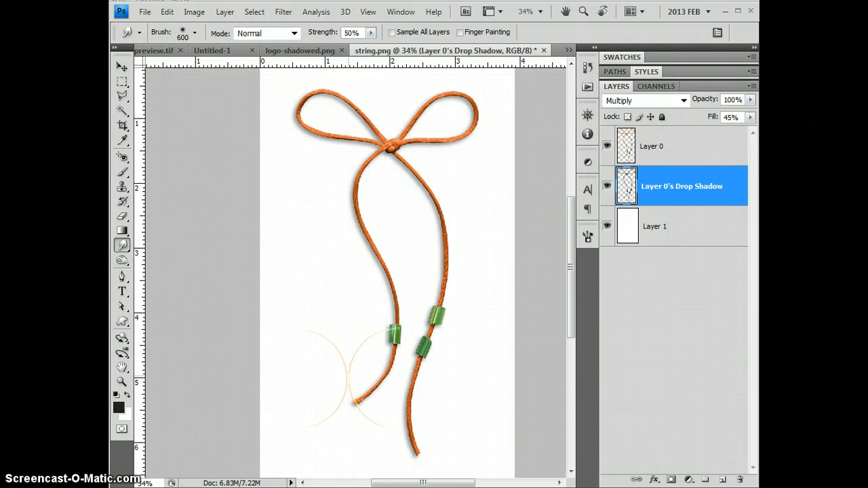
pyautogui.moveTo(343, 370)
pyautogui.mouseDown()
pyautogui.moveTo(333, 364)
pyautogui.moveTo(340, 406)
pyautogui.moveTo(331, 398)
pyautogui.moveTo(346, 361)
pyautogui.moveTo(339, 387)
pyautogui.moveTo(378, 382)
pyautogui.moveTo(361, 219)
pyautogui.moveTo(423, 275)
pyautogui.moveTo(382, 194)
pyautogui.moveTo(361, 208)
pyautogui.moveTo(319, 116)
pyautogui.moveTo(479, 384)
pyautogui.moveTo(471, 131)
pyautogui.moveTo(479, 152)
pyautogui.moveTo(434, 429)
pyautogui.moveTo(442, 278)
pyautogui.moveTo(431, 212)
pyautogui.moveTo(414, 188)
pyautogui.moveTo(430, 219)
pyautogui.moveTo(435, 207)
pyautogui.mouseUp()
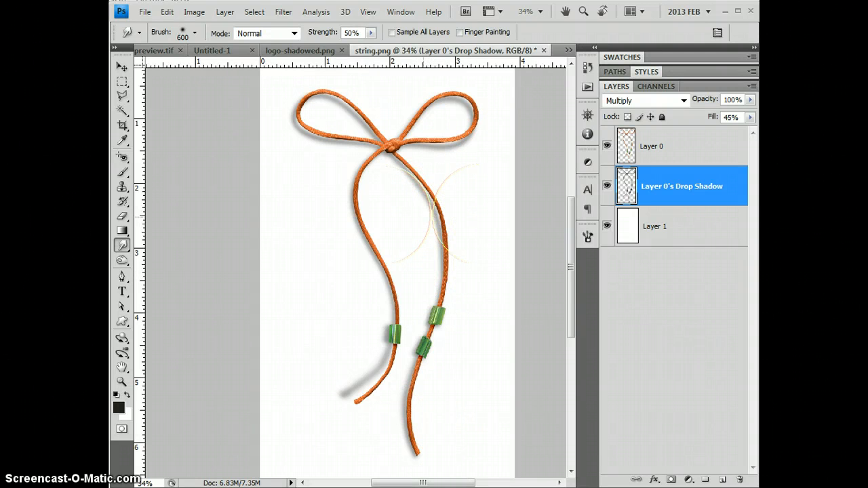
pyautogui.moveTo(468, 339)
pyautogui.mouseDown()
pyautogui.moveTo(470, 401)
pyautogui.moveTo(453, 428)
pyautogui.moveTo(420, 426)
pyautogui.mouseUp()
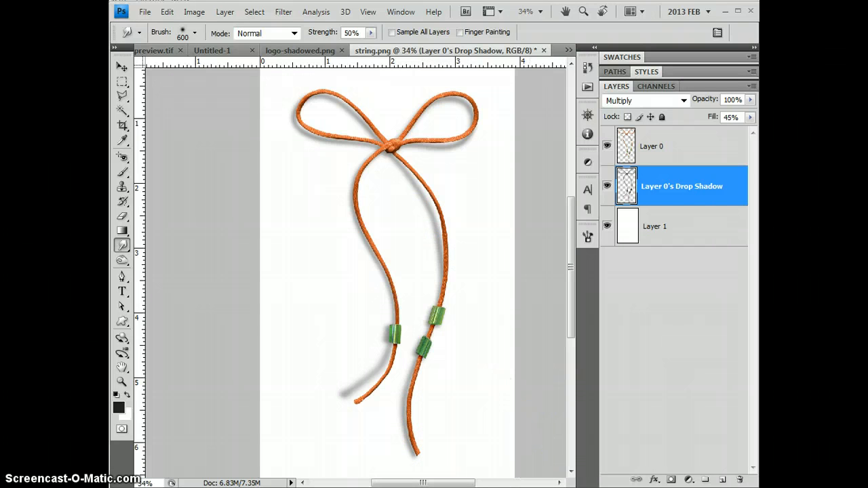
# Step: Erase part of the smudged shadow at the end of the left string tail to soften it
pyautogui.click(122, 216)
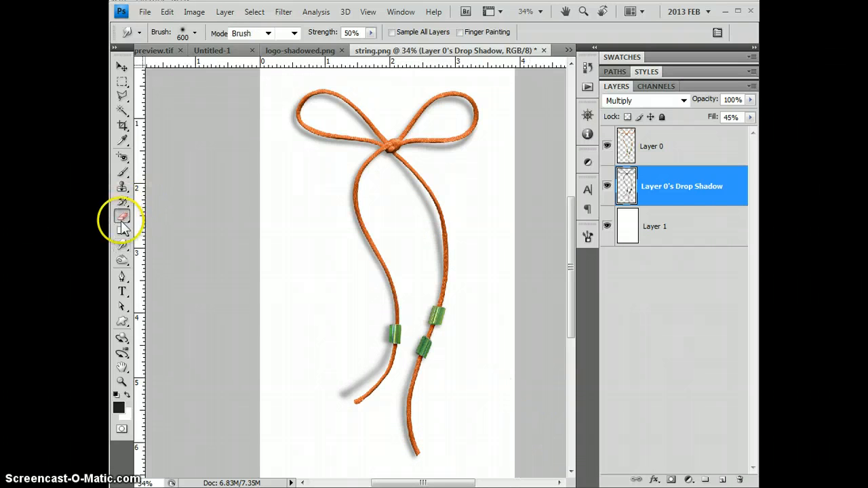
pyautogui.moveTo(323, 399); pyautogui.dragTo(353, 371)
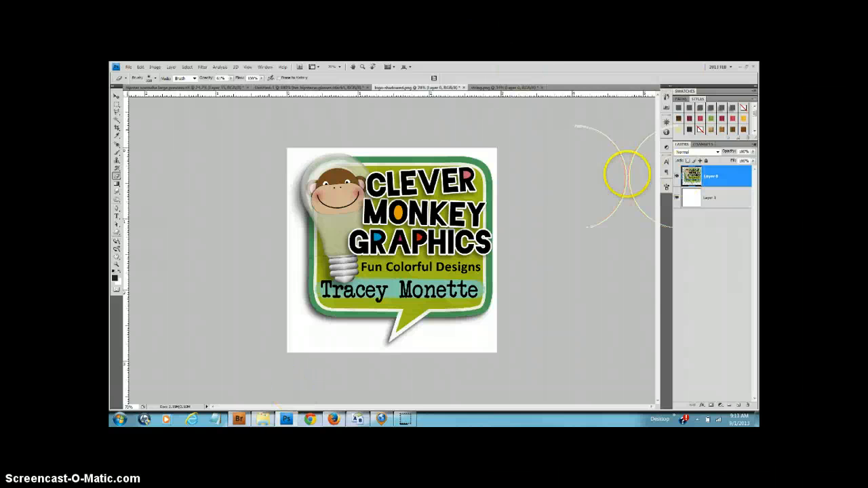
# Step: Switch to the string.png document and fill Layer 1 with the white background colour
pyautogui.click(496, 89)
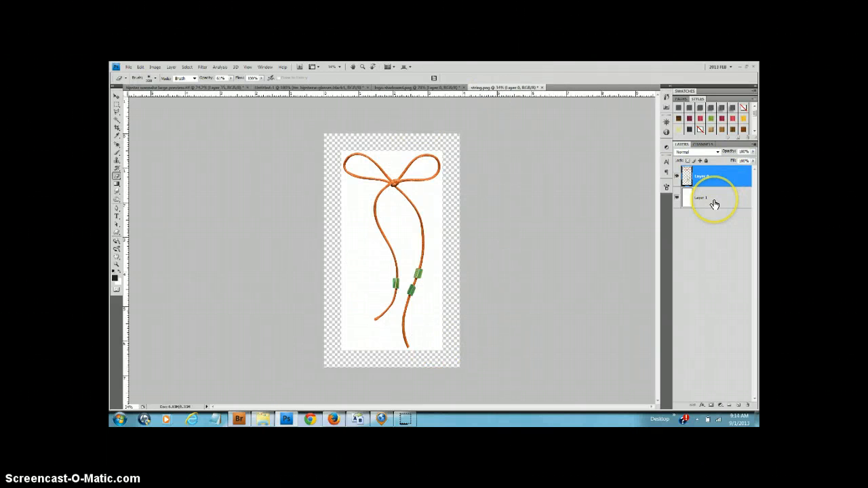
pyautogui.click(715, 204)
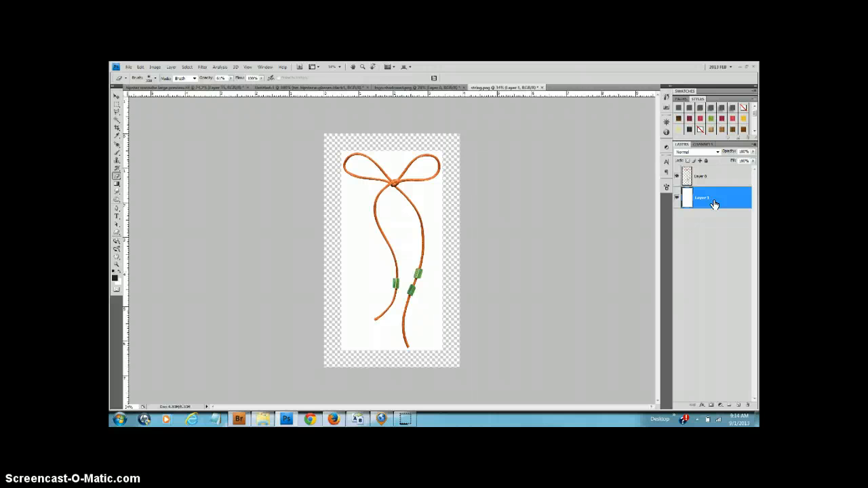
pyautogui.hotkey('ctrl', 'BackSpace')
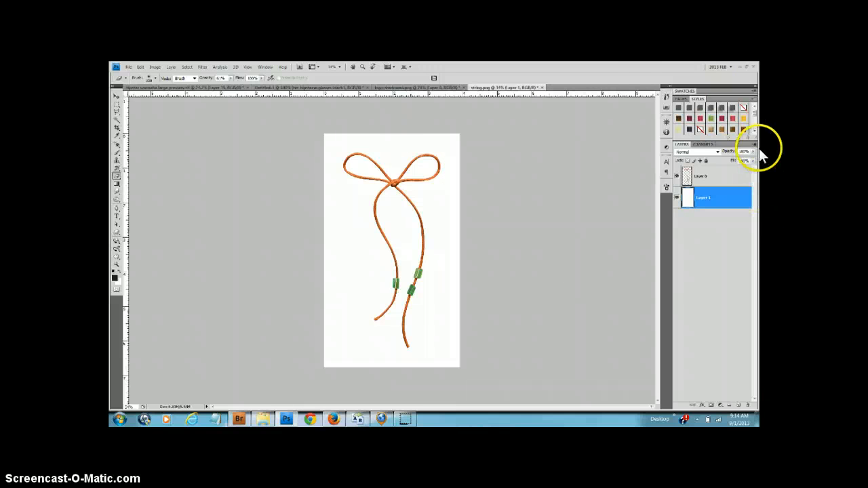
# Step: Apply a drop shadow style to Layer 0, then collapse the style presets
pyautogui.click(726, 183)
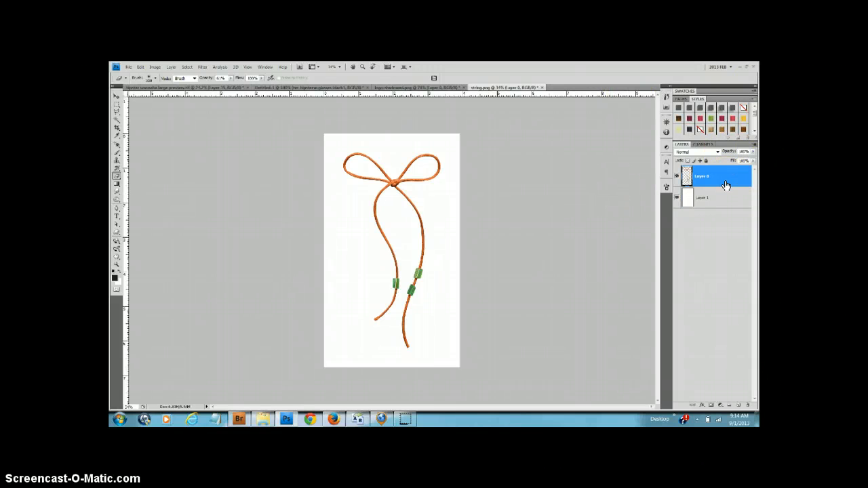
pyautogui.click(700, 111)
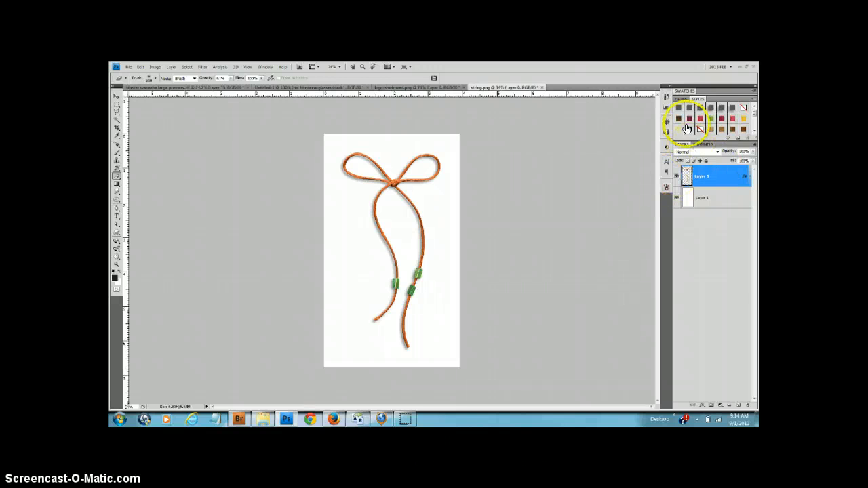
pyautogui.doubleClick(718, 100)
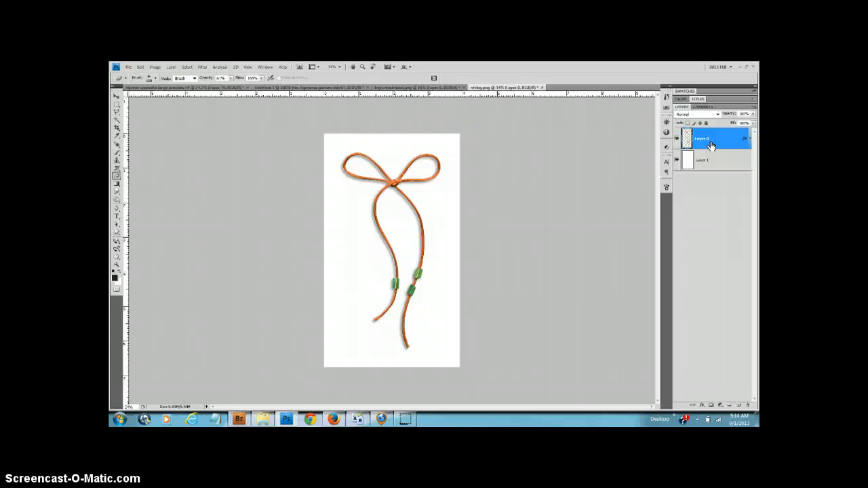
pyautogui.rightClick(744, 142)
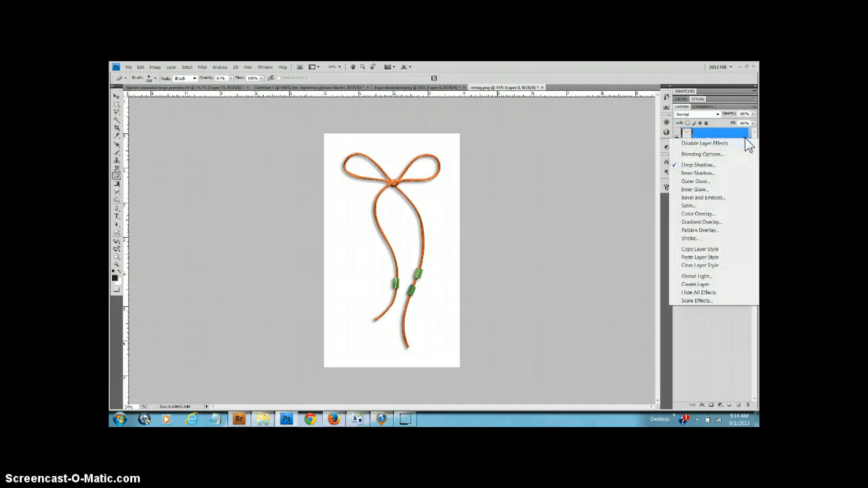
pyautogui.click(694, 333)
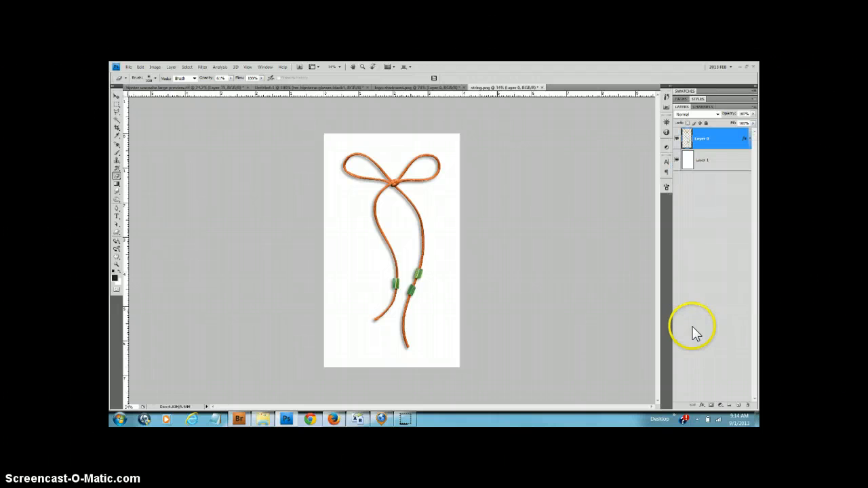
pyautogui.rightClick(725, 142)
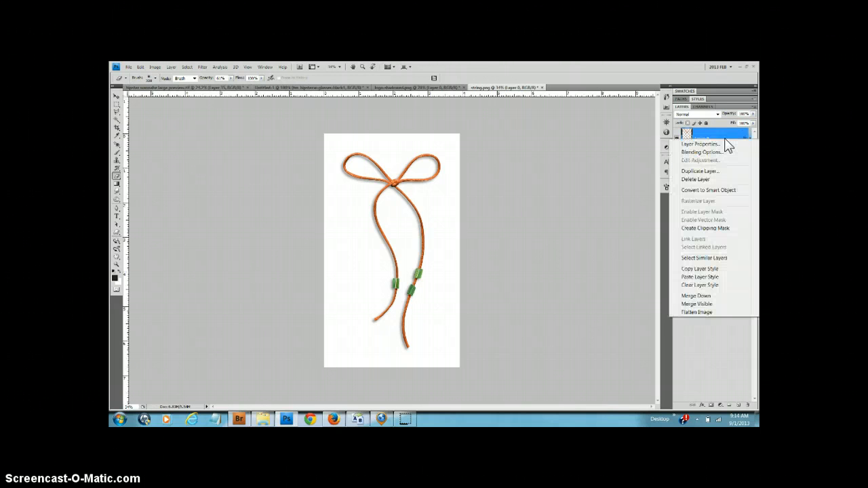
pyautogui.click(688, 131)
pyautogui.rightClick(688, 131)
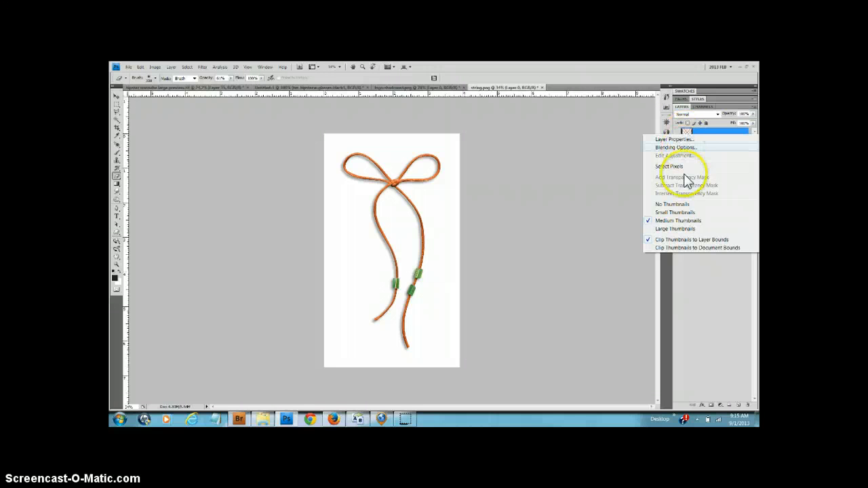
pyautogui.click(707, 131)
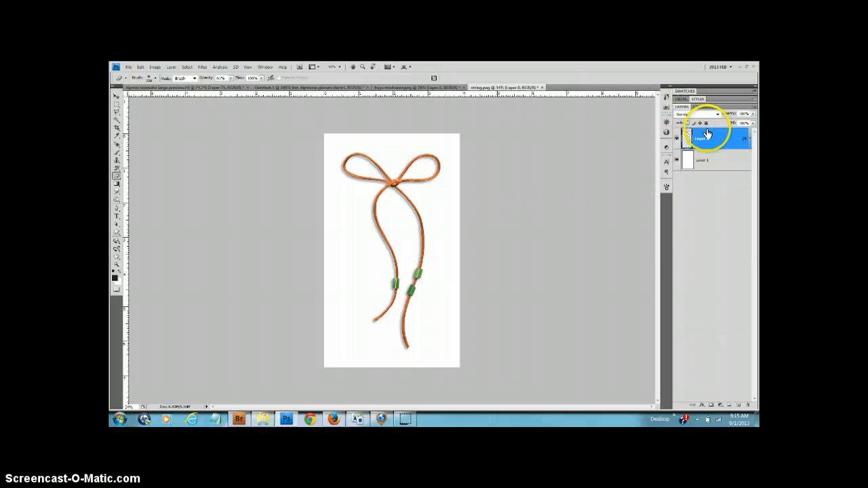
# Step: Separate Layer 0's drop shadow effect onto its own layer
pyautogui.rightClick(745, 142)
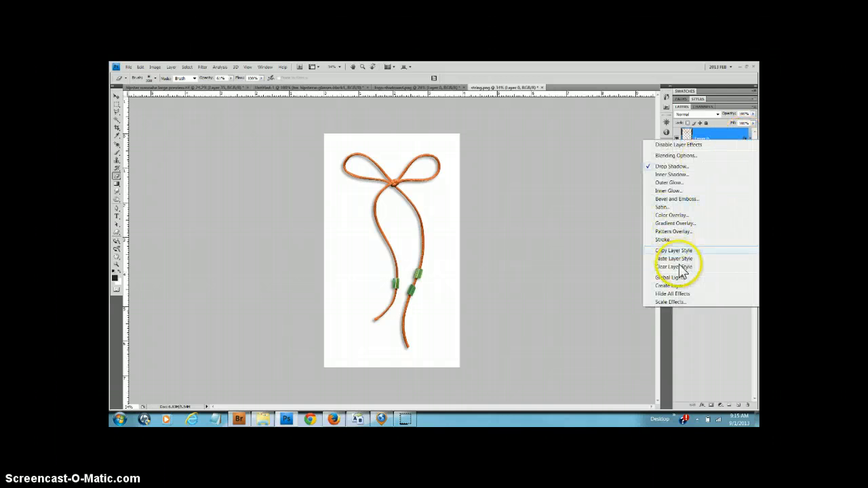
pyautogui.click(669, 287)
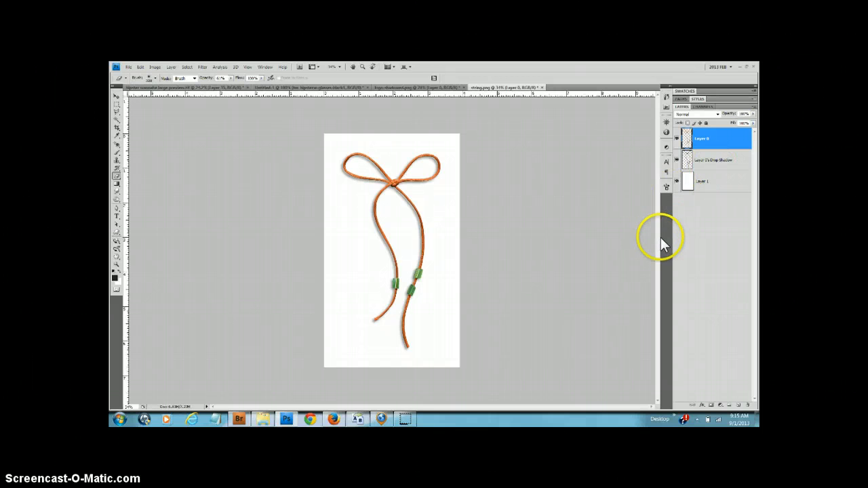
# Step: Warp the separated drop shadow layer, pulling its lower-left corner outward and the upper-left edge slightly inward, and apply the transform
pyautogui.click(723, 164)
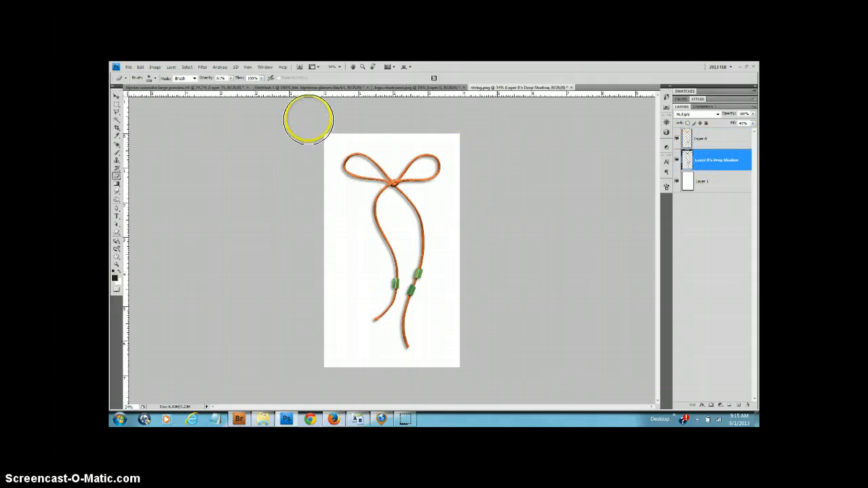
pyautogui.click(141, 67)
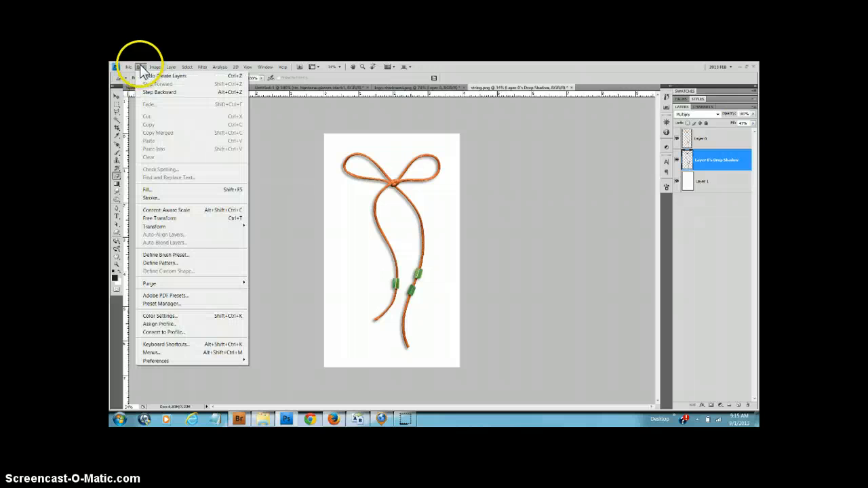
pyautogui.click(160, 218)
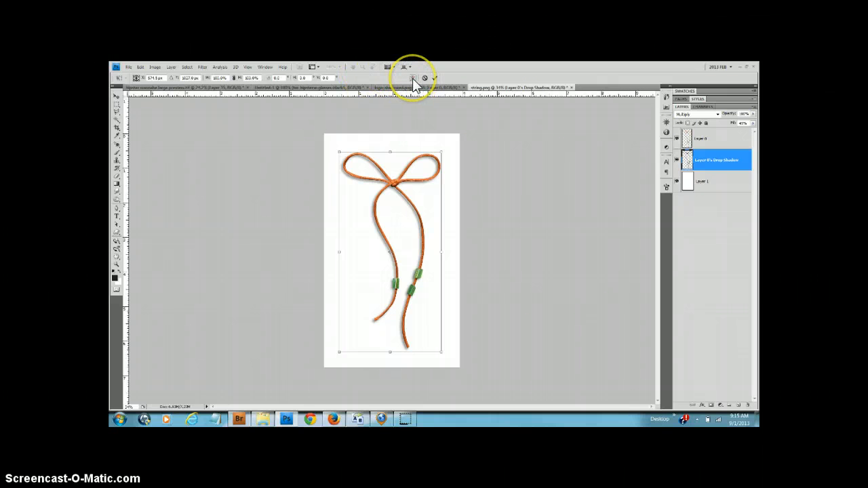
pyautogui.click(411, 77)
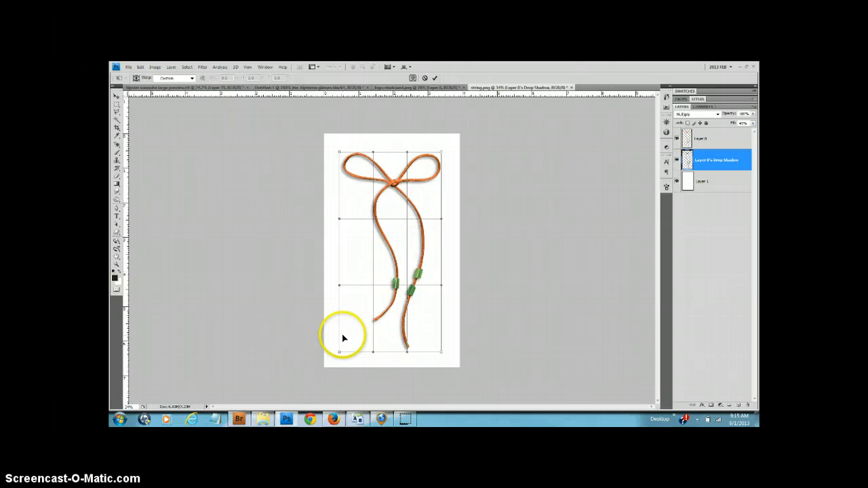
pyautogui.moveTo(338, 354); pyautogui.dragTo(309, 332)
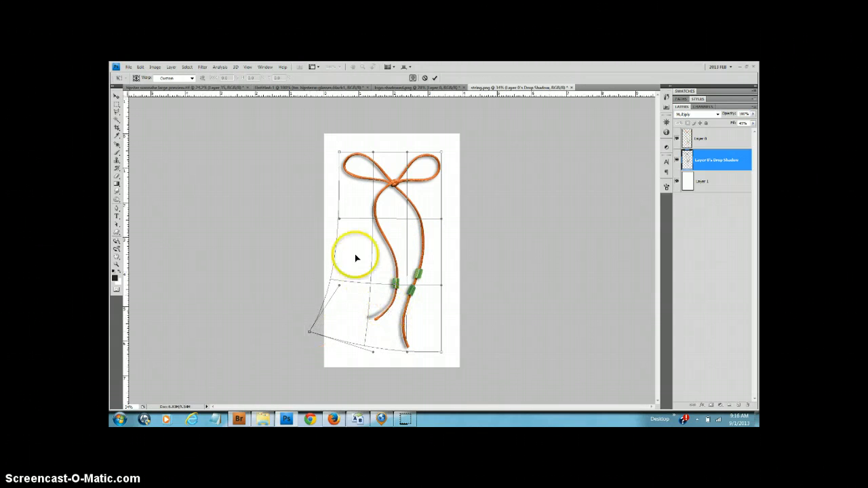
pyautogui.moveTo(339, 219); pyautogui.dragTo(345, 219)
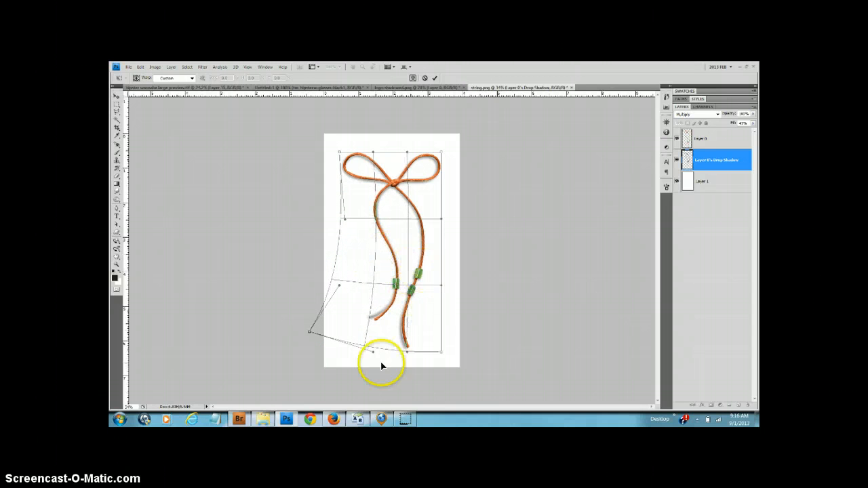
pyautogui.click(434, 78)
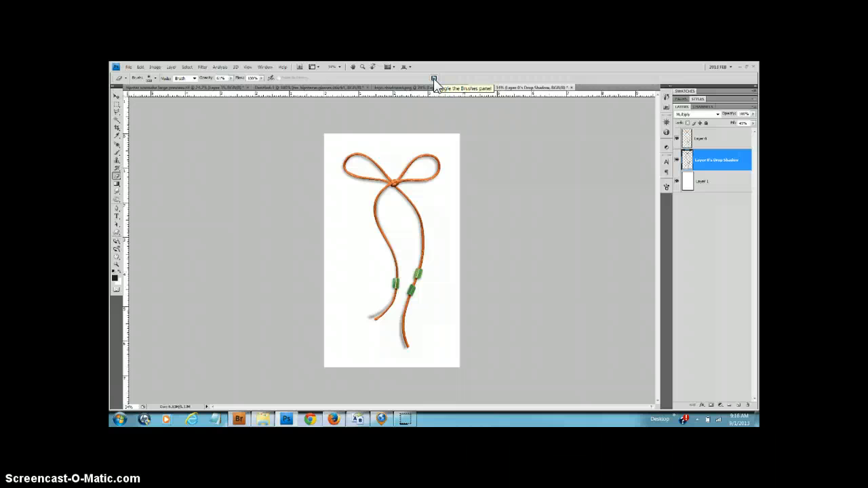
pyautogui.click(515, 268)
pyautogui.click(508, 122)
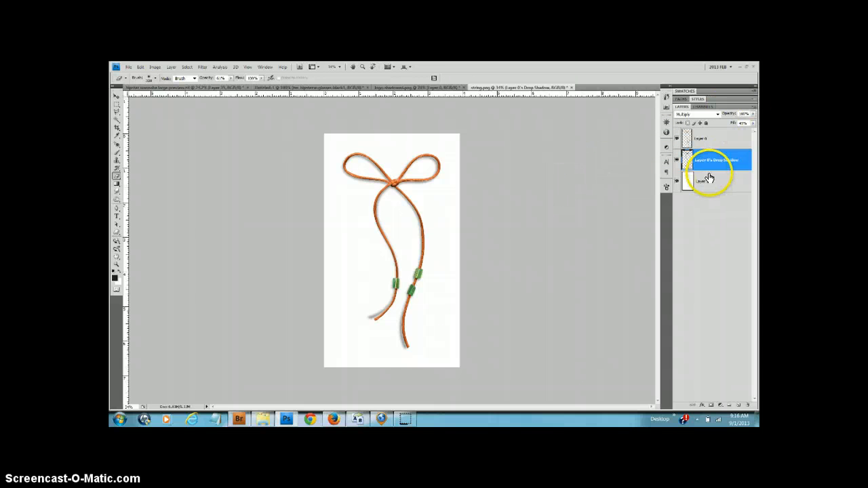
# Step: Revert the document history to the last Apply Style state, undoing the warp and the shadow layer separation
pyautogui.click(667, 99)
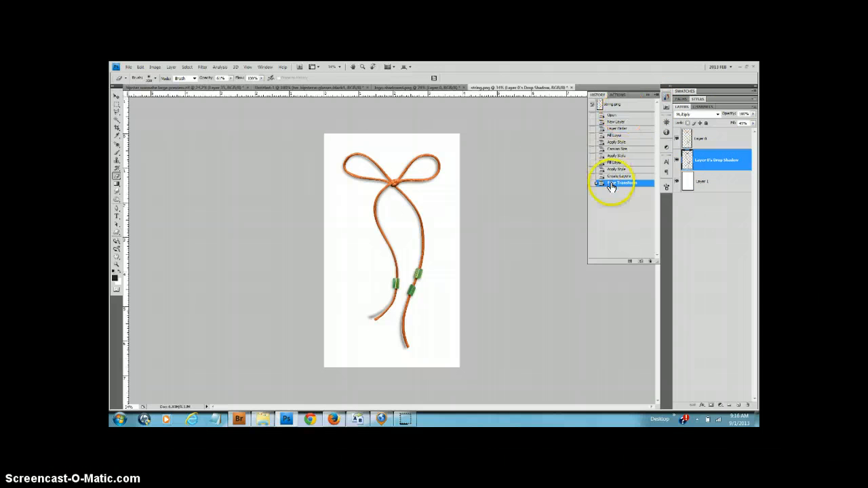
pyautogui.click(628, 171)
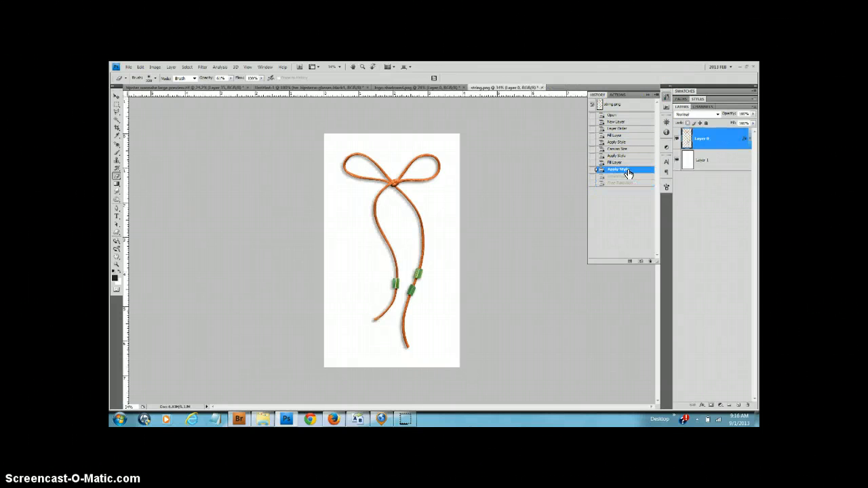
pyautogui.click(599, 97)
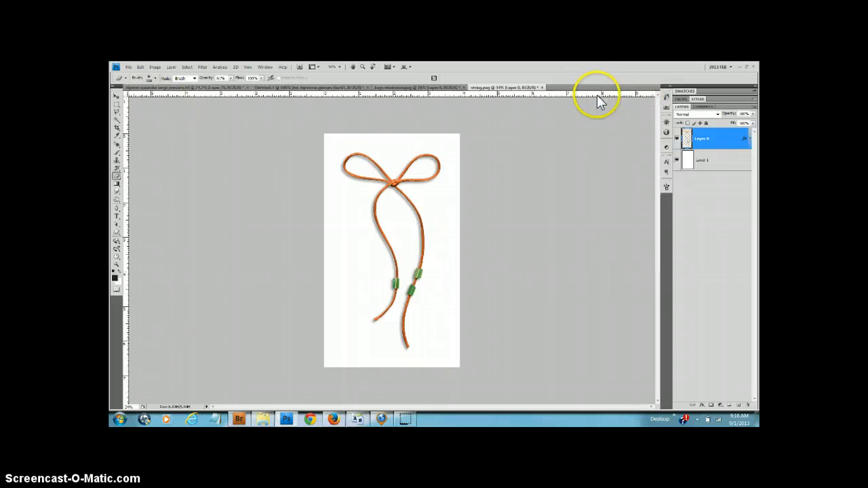
# Step: Create a separate layer from Layer 0's drop shadow effect again
pyautogui.rightClick(744, 142)
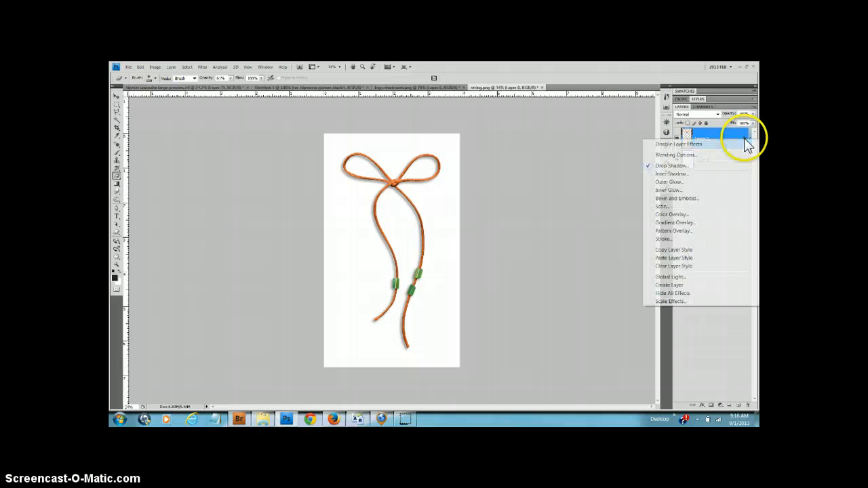
pyautogui.click(661, 285)
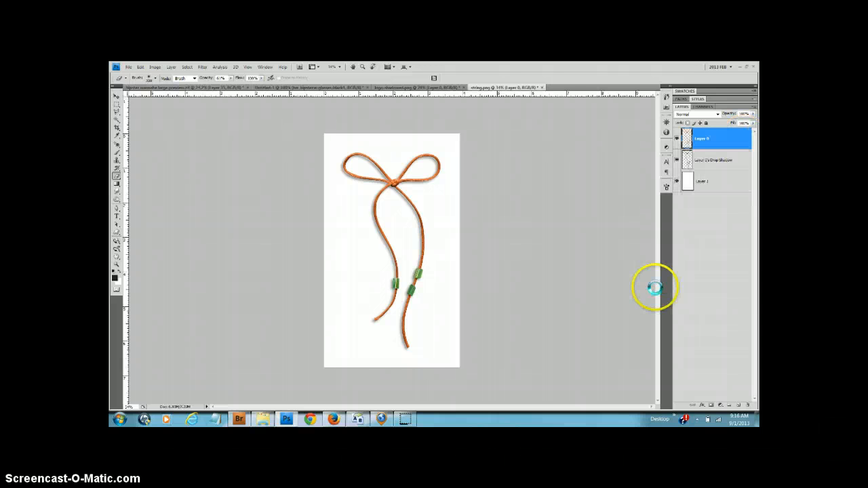
# Step: Smudge Layer 0's Drop Shadow away from the string tails and bow loops at 50% strength
pyautogui.click(718, 160)
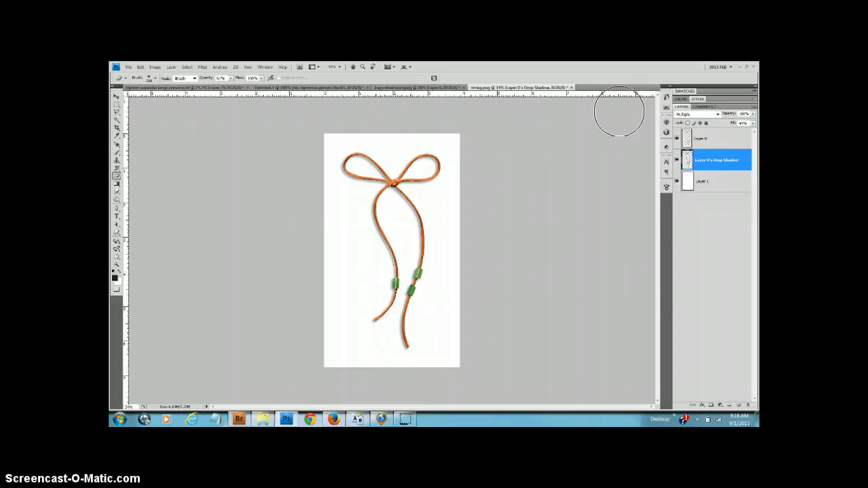
pyautogui.click(118, 195)
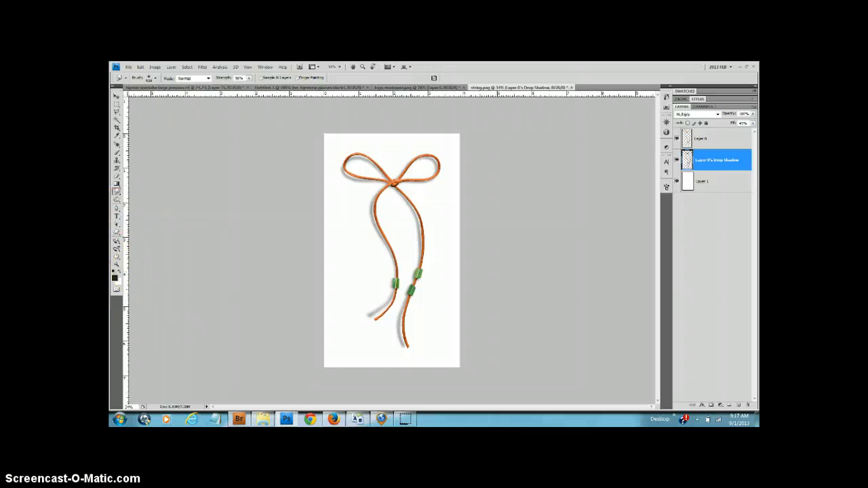
# Step: Partially erase the smudged shadow at the ends of both string tails and beneath the left bow loop to soften it
pyautogui.click(117, 177)
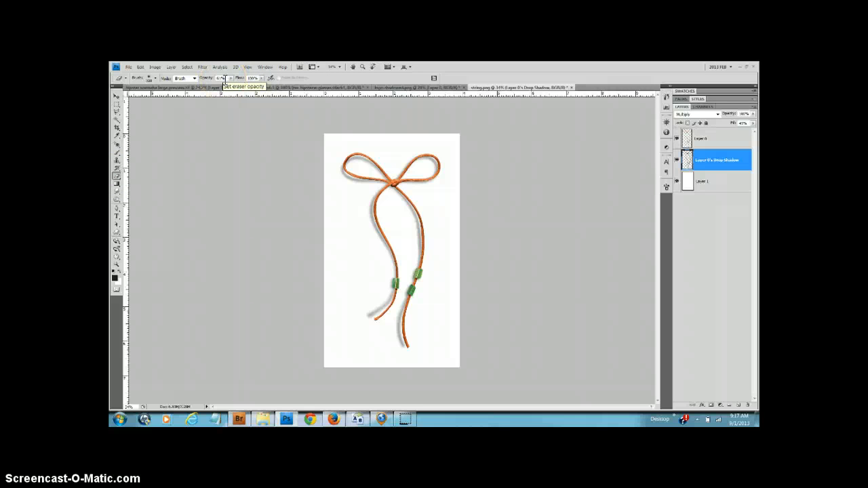
pyautogui.click(223, 78)
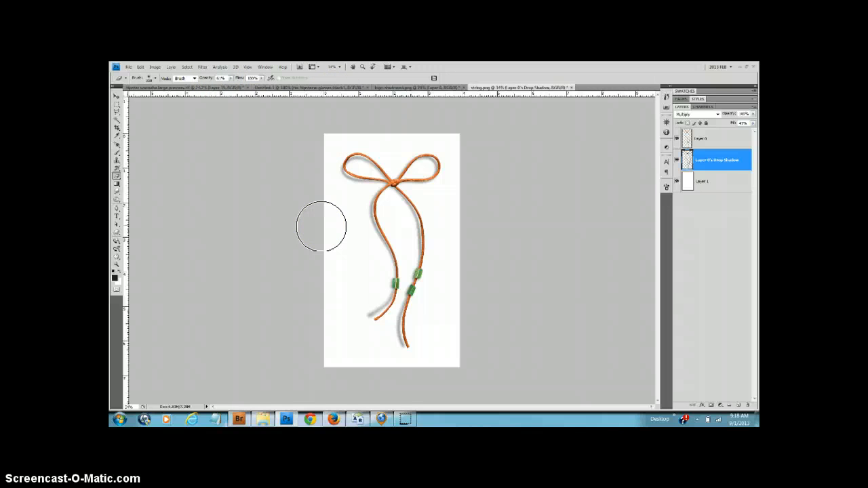
pyautogui.click(238, 165)
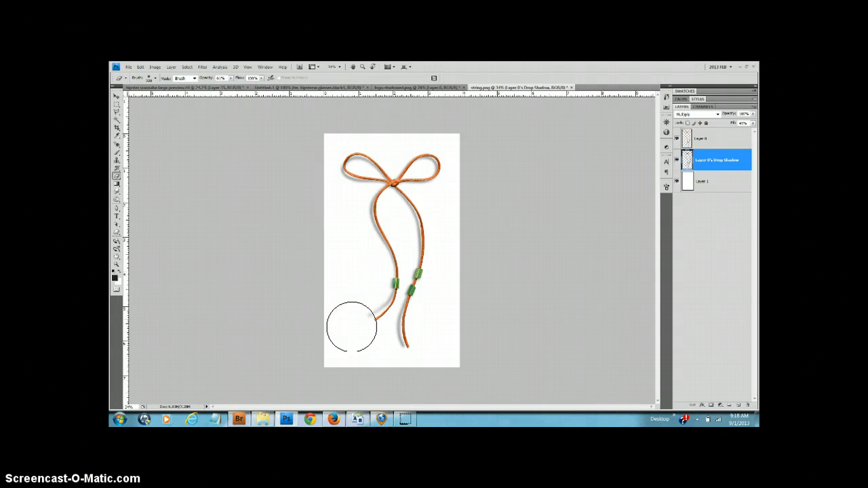
pyautogui.click(319, 338)
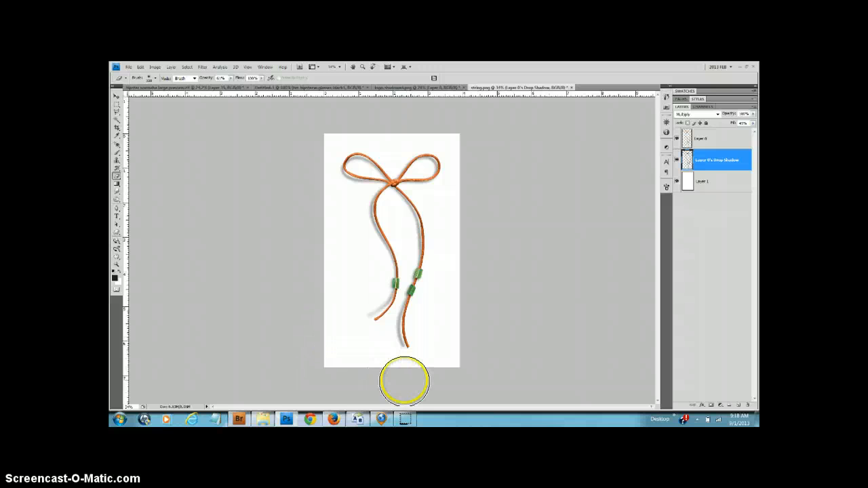
pyautogui.click(413, 326)
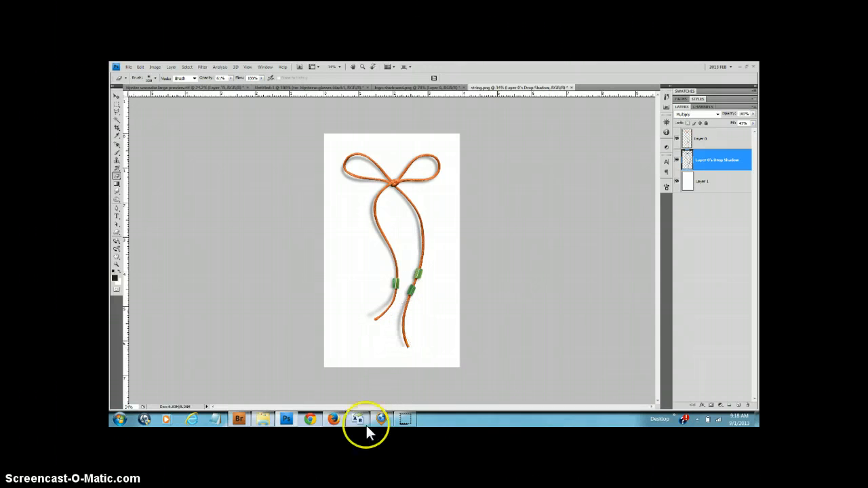
pyautogui.click(339, 189)
pyautogui.moveTo(342, 194)
pyautogui.mouseDown()
pyautogui.moveTo(426, 242)
pyautogui.moveTo(397, 245)
pyautogui.moveTo(355, 206)
pyautogui.mouseUp()
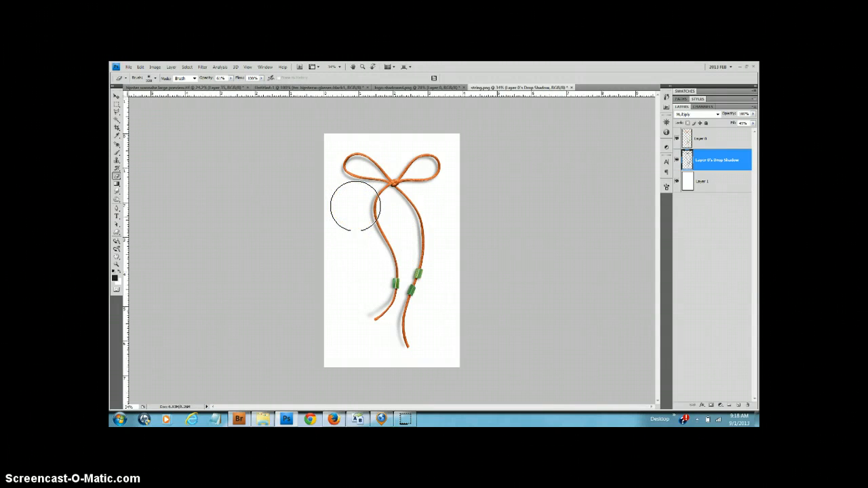
pyautogui.moveTo(469, 315)
pyautogui.mouseDown()
pyautogui.moveTo(459, 324)
pyautogui.moveTo(496, 240)
pyautogui.moveTo(495, 196)
pyautogui.mouseUp()
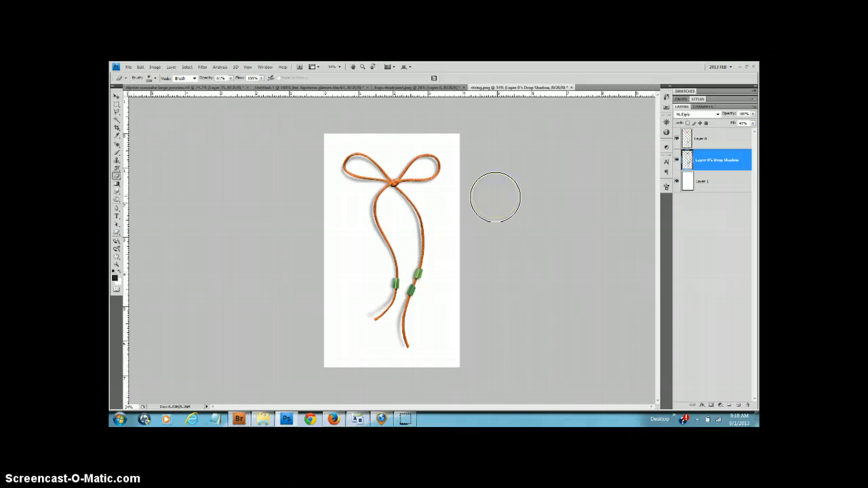